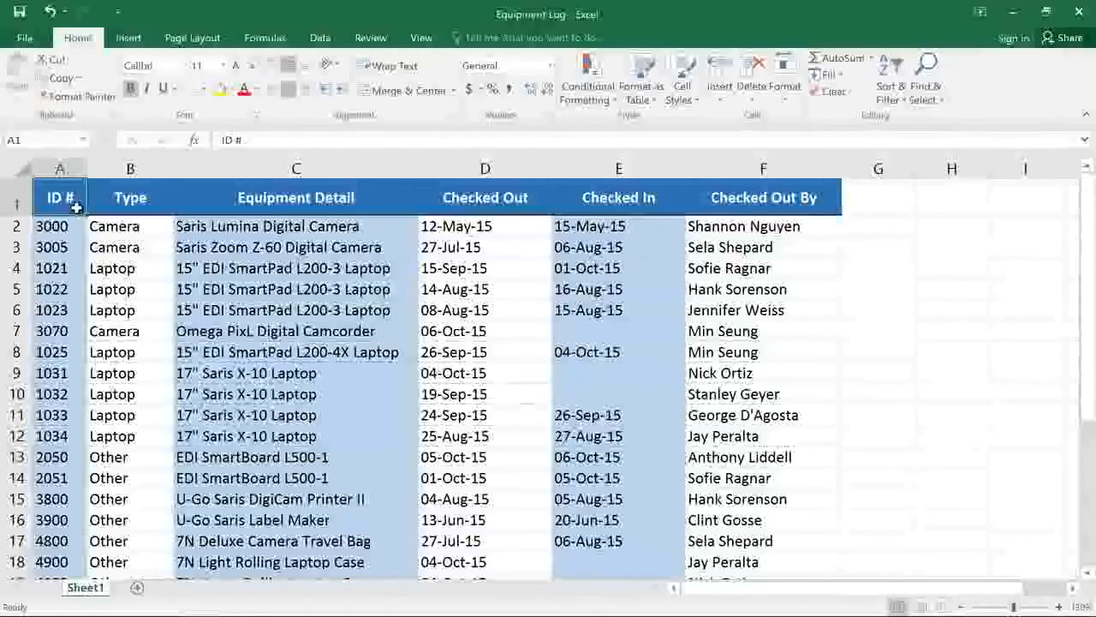
# Turn on filtering for the header row, from ID # through Checked Out By.
pyautogui.moveTo(75, 204); pyautogui.dragTo(742, 206)
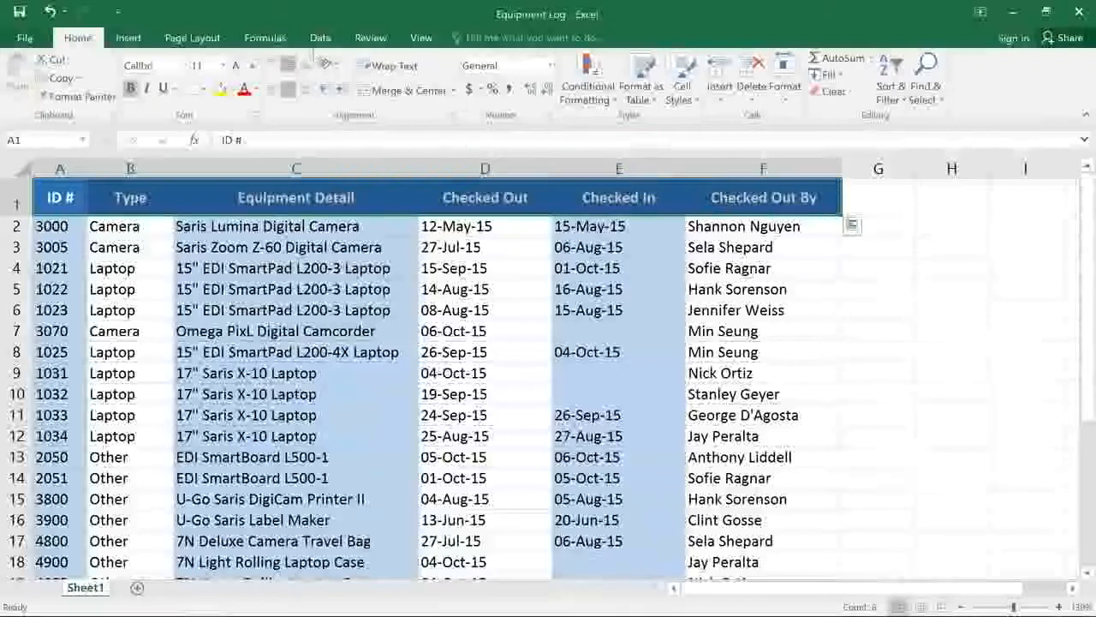
pyautogui.click(320, 38)
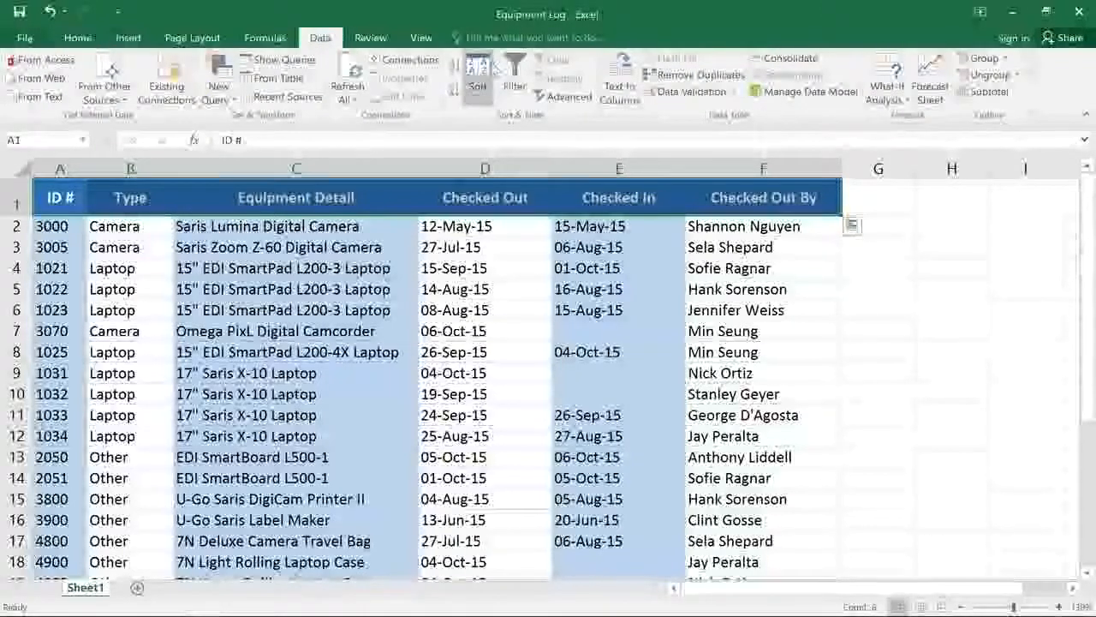
pyautogui.click(511, 73)
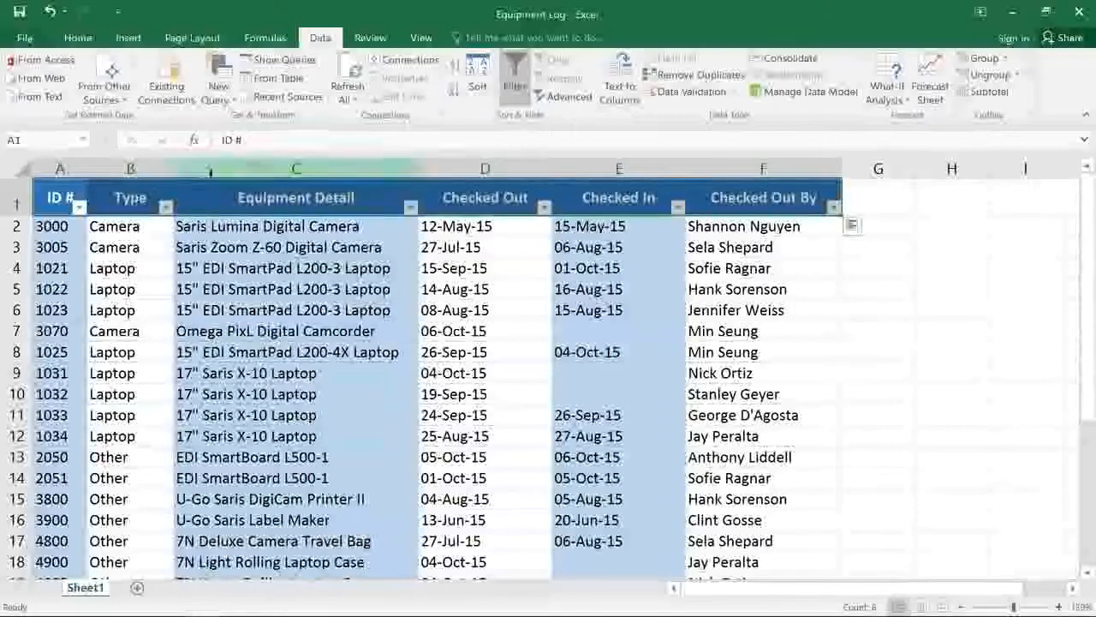
# Filter the Type column to show only Laptop and Projector entries.
pyautogui.click(154, 197)
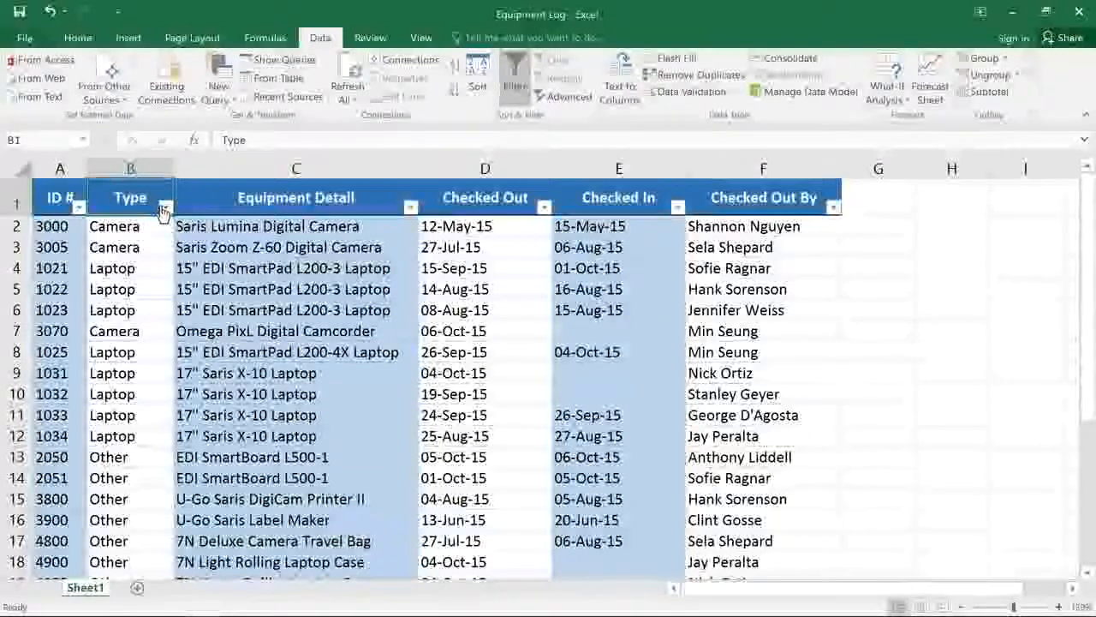
pyautogui.click(164, 208)
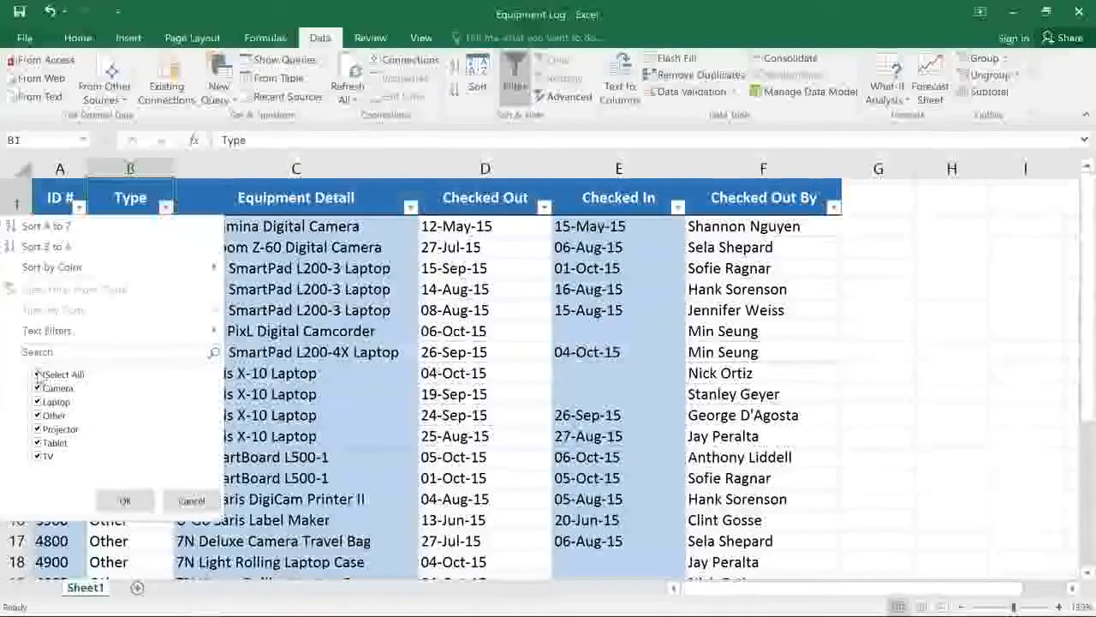
pyautogui.click(38, 374)
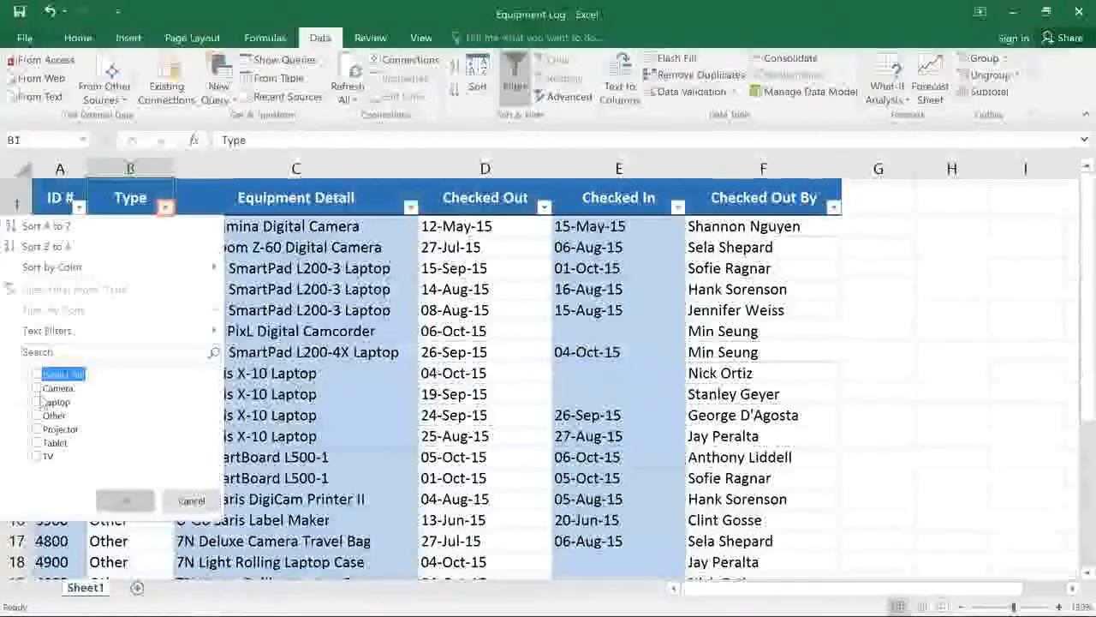
pyautogui.click(37, 401)
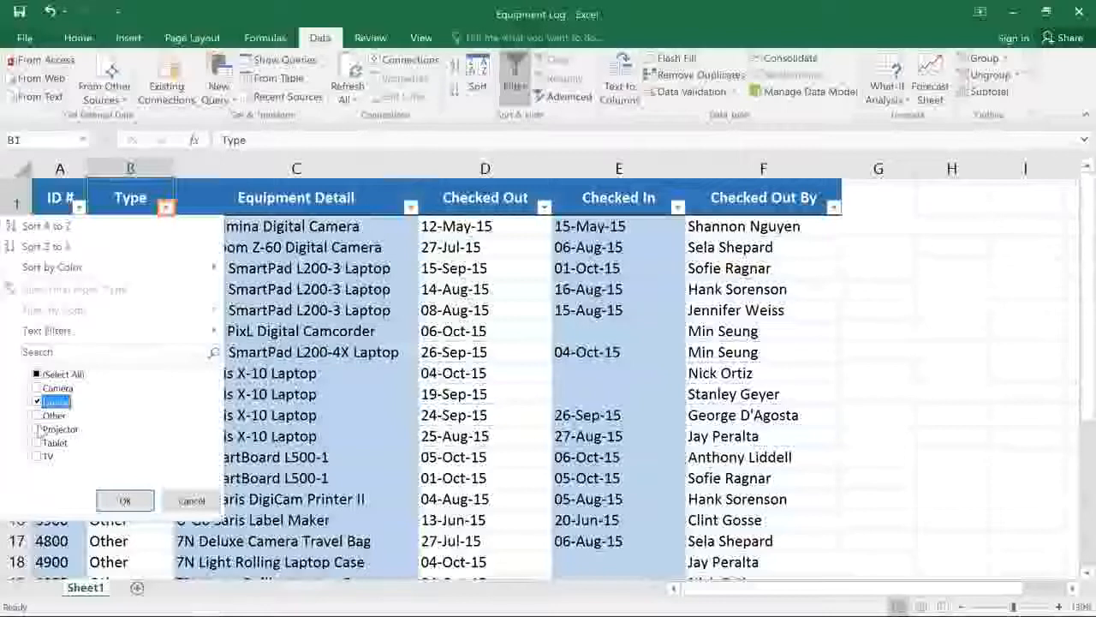
pyautogui.click(37, 429)
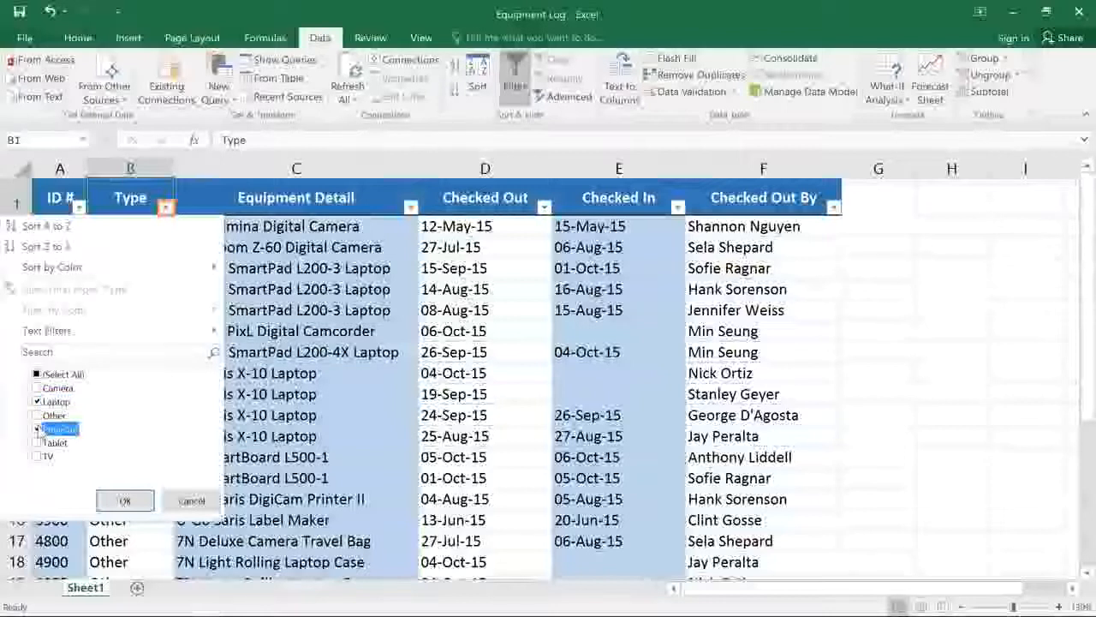
pyautogui.click(105, 504)
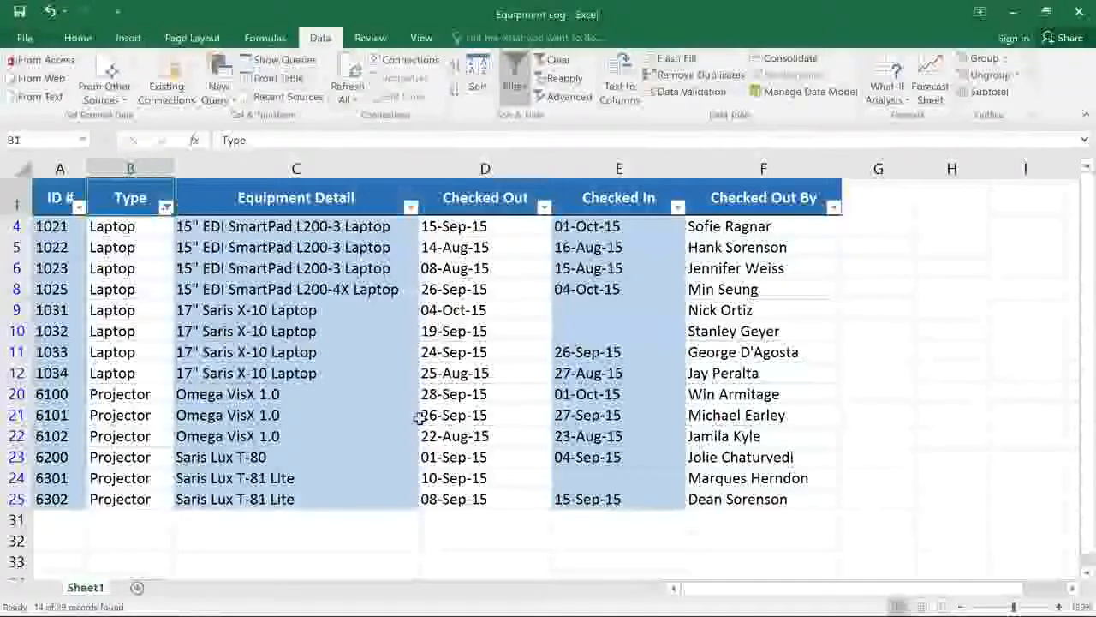
# Filter the Checked Out column to August 2015 by excluding September and October.
pyautogui.click(543, 207)
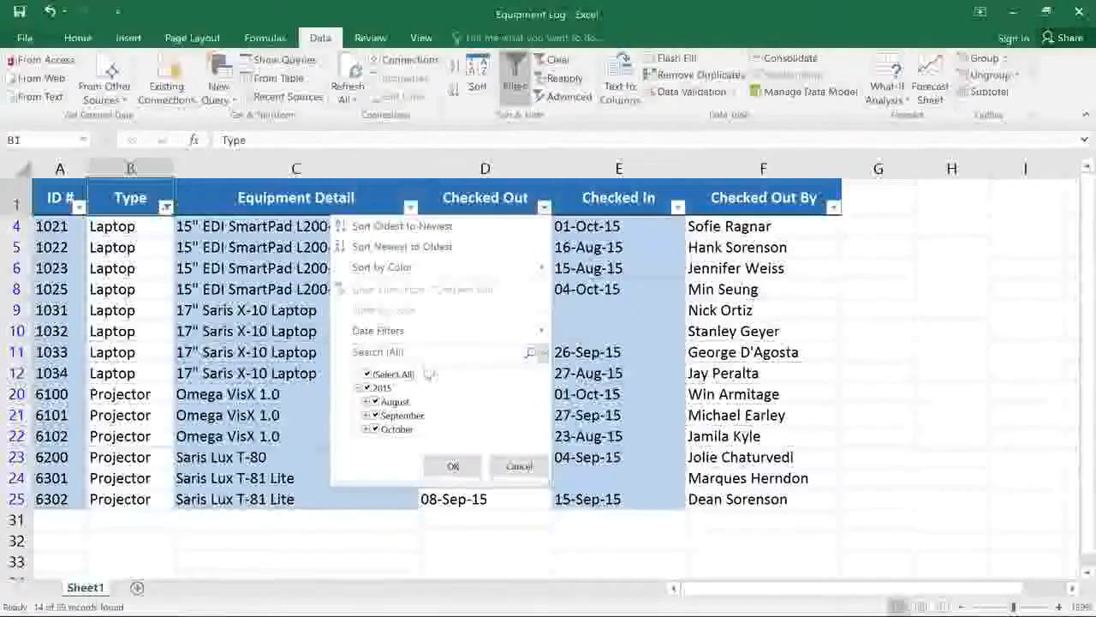
pyautogui.click(375, 416)
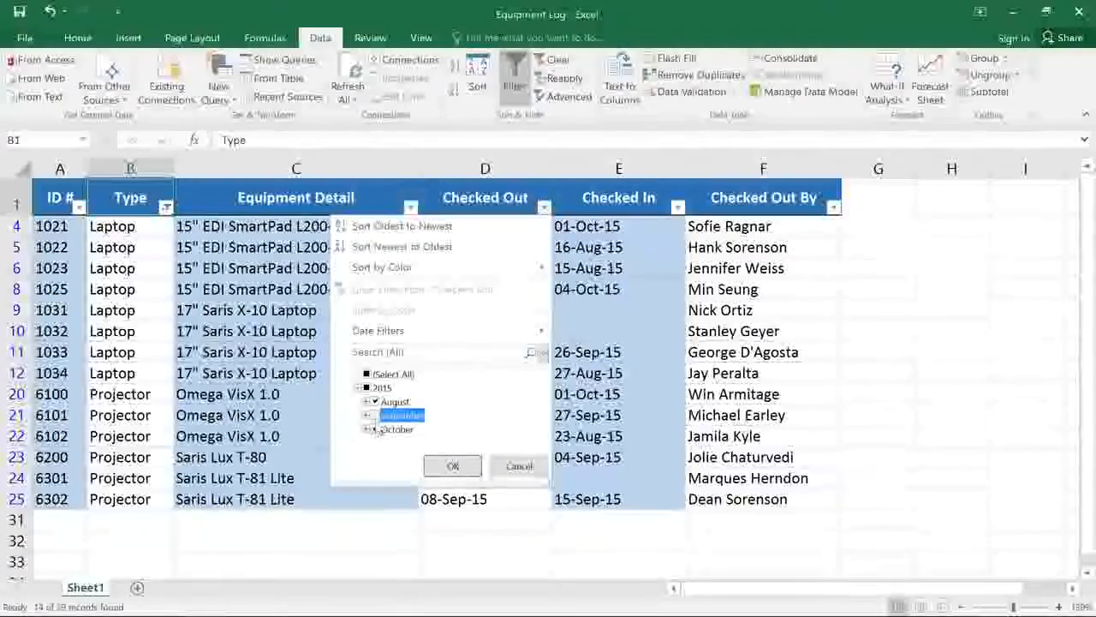
pyautogui.click(375, 429)
pyautogui.click(433, 462)
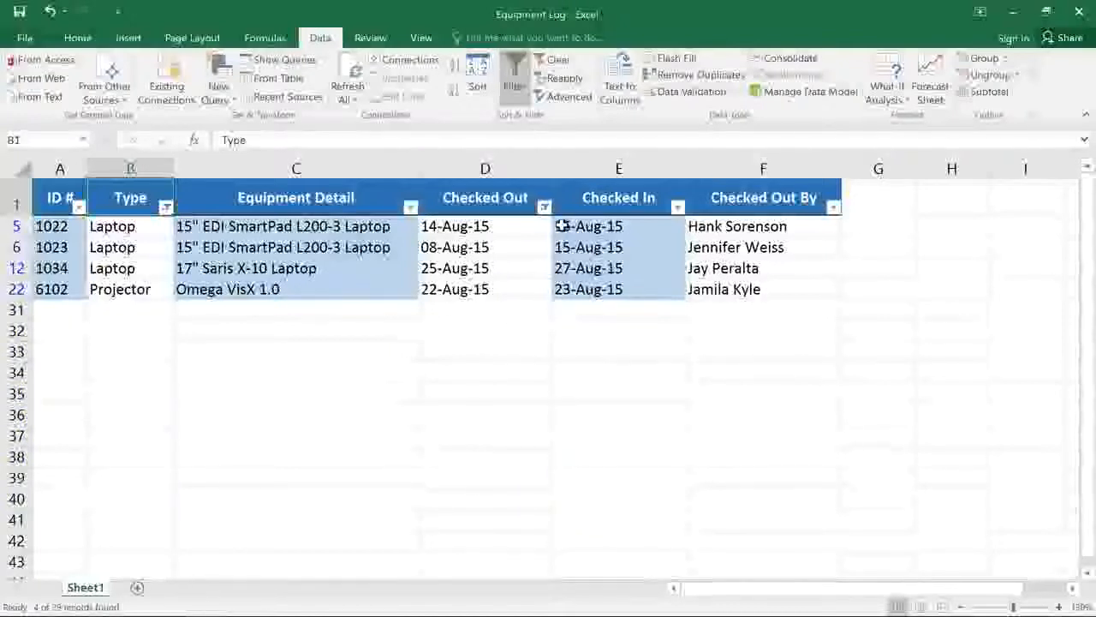
# Clear the filters from the Checked Out and Type columns.
pyautogui.click(545, 207)
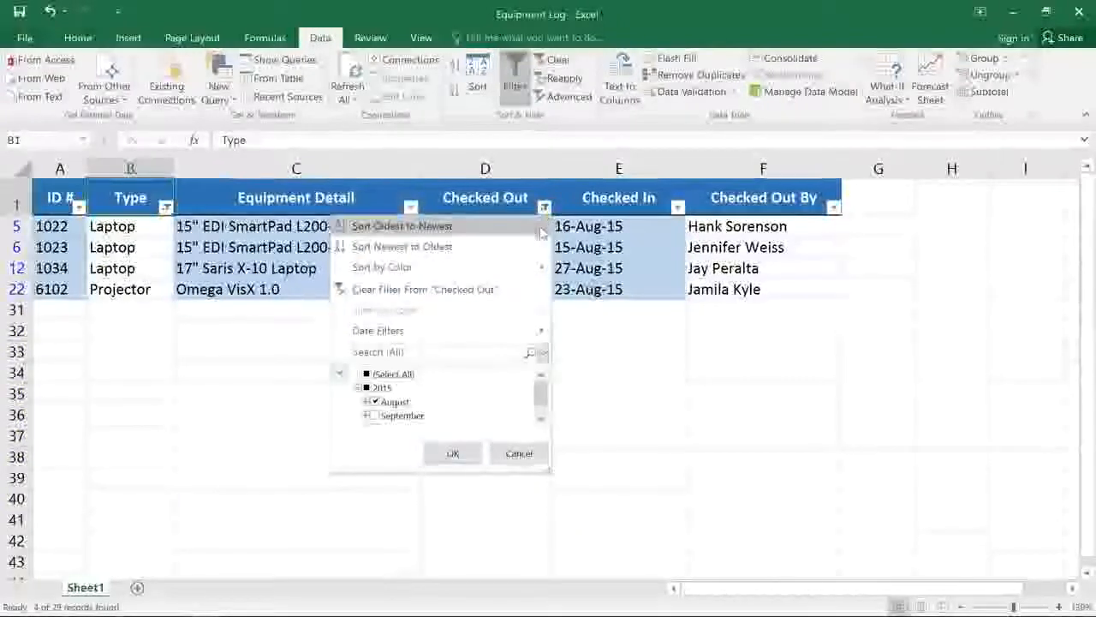
pyautogui.click(514, 290)
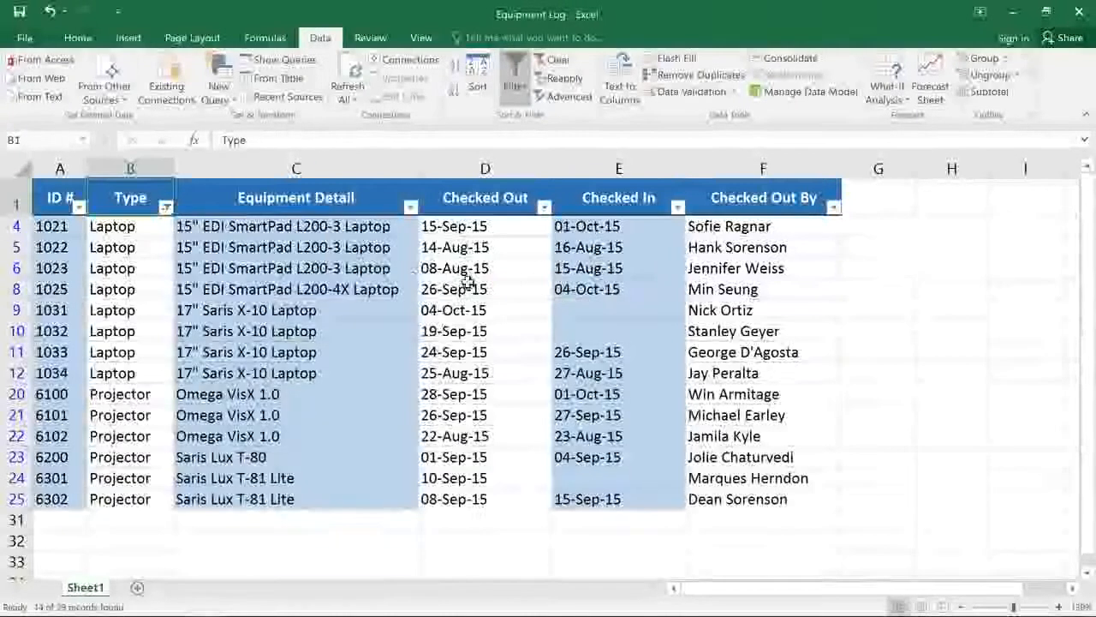
pyautogui.click(166, 208)
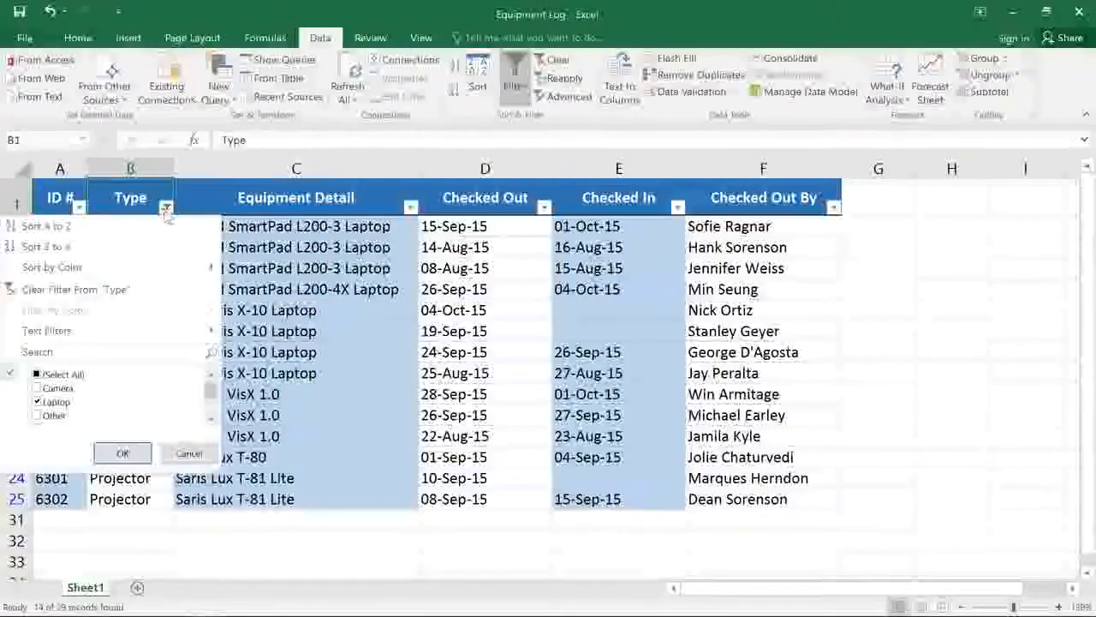
pyautogui.click(162, 289)
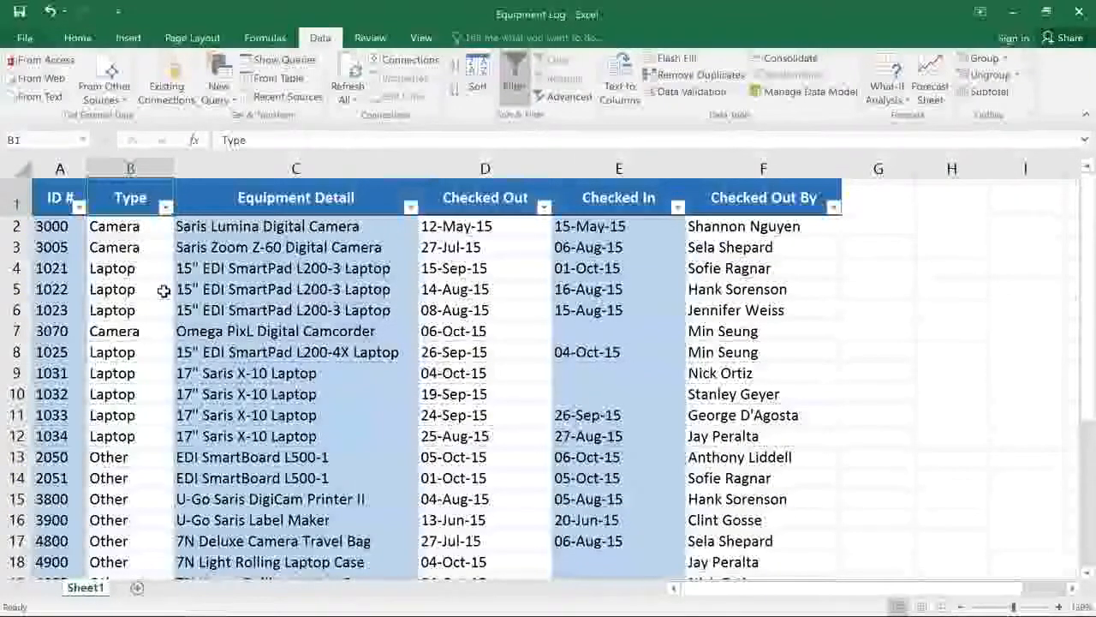
# Filter the Equipment Detail column to the items matching the search term "saris".
pyautogui.click(411, 207)
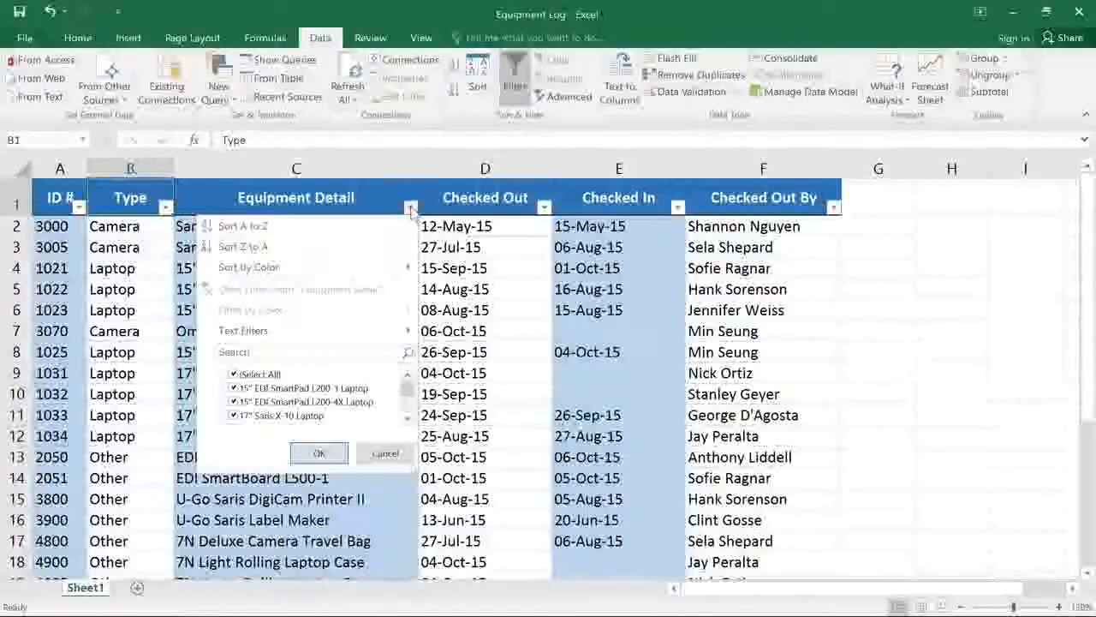
pyautogui.click(345, 346)
pyautogui.write('saris')
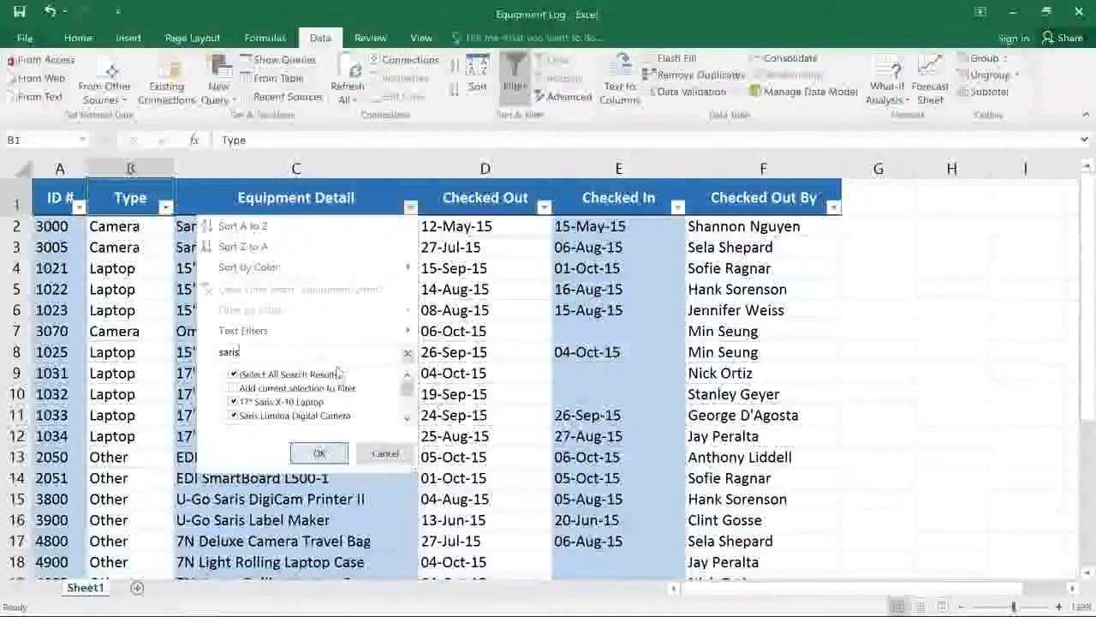
pyautogui.click(318, 453)
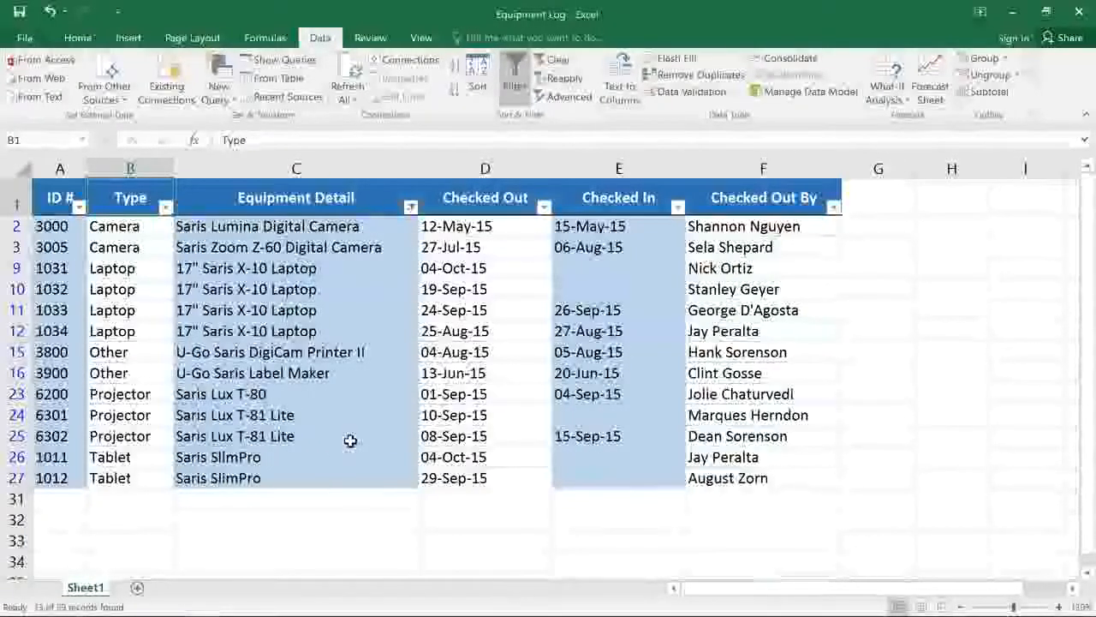
# Apply a text filter to the Equipment Detail column for entries that do not contain "laptop".
pyautogui.click(411, 208)
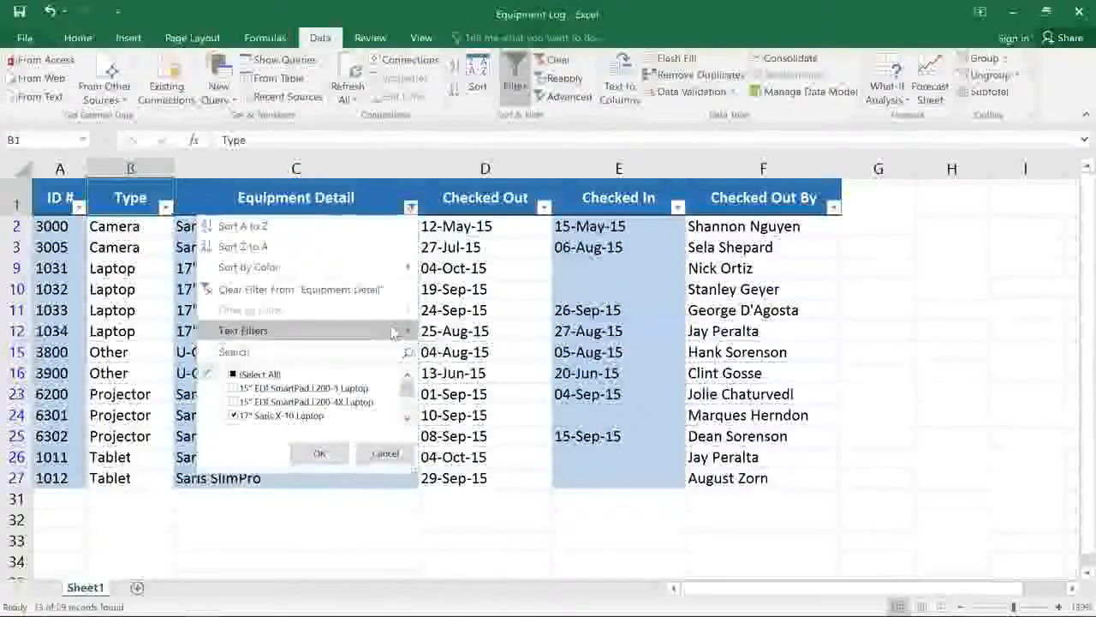
pyautogui.moveTo(392, 332)
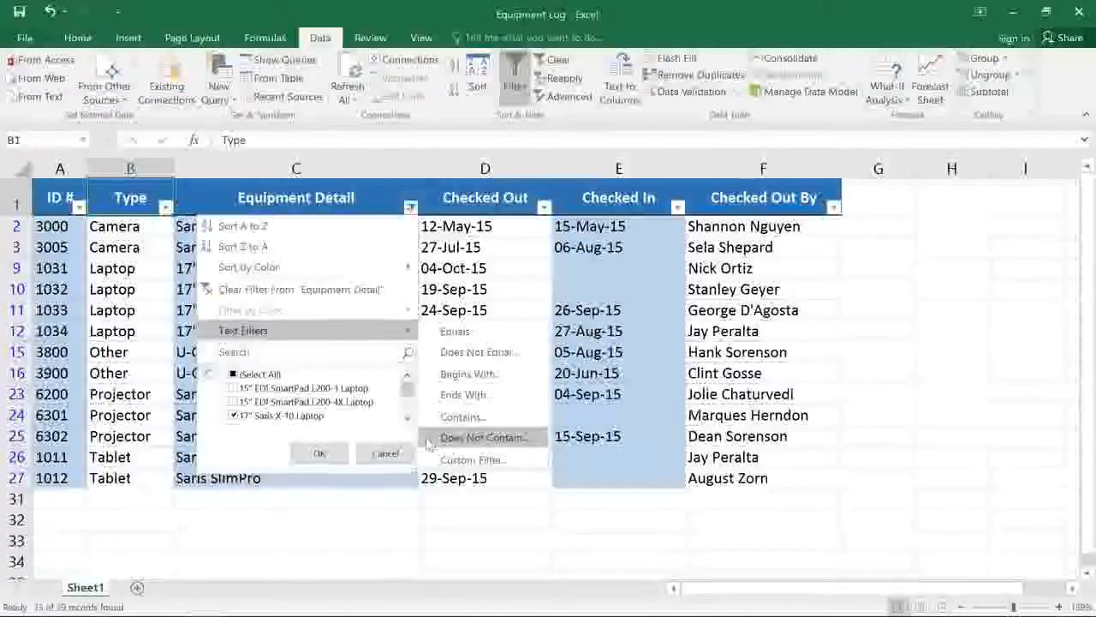
pyautogui.click(479, 437)
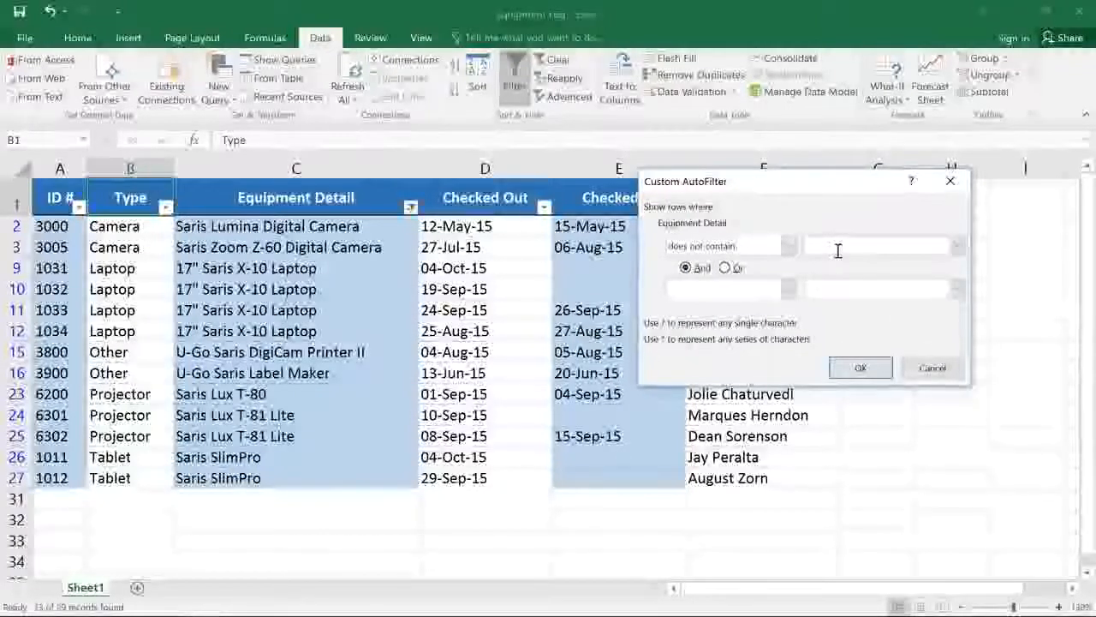
pyautogui.write('laptop')
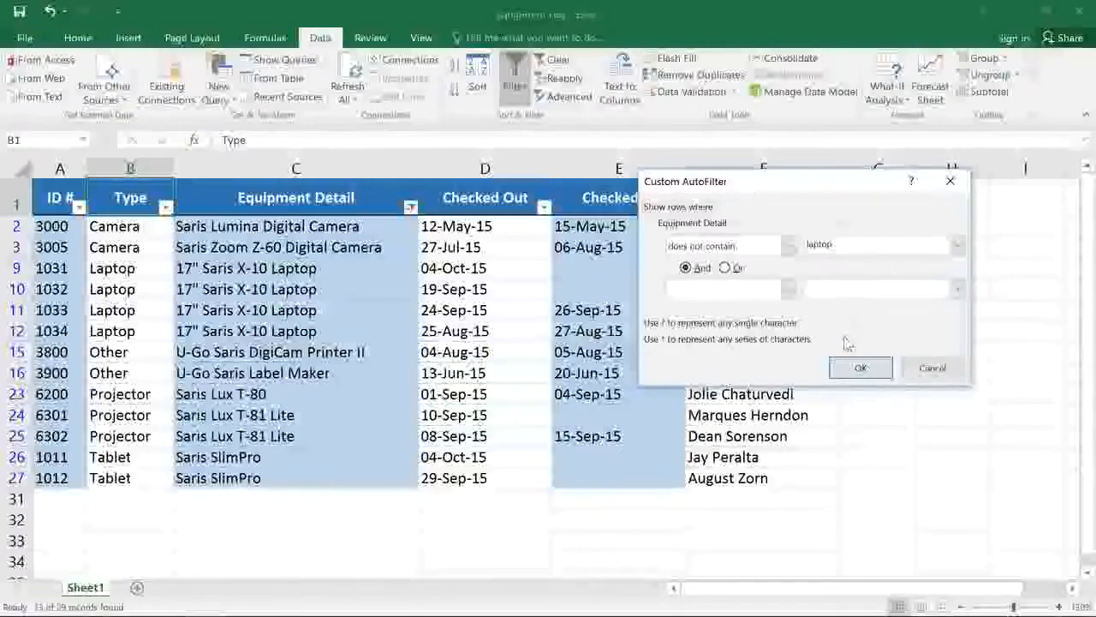
pyautogui.click(855, 368)
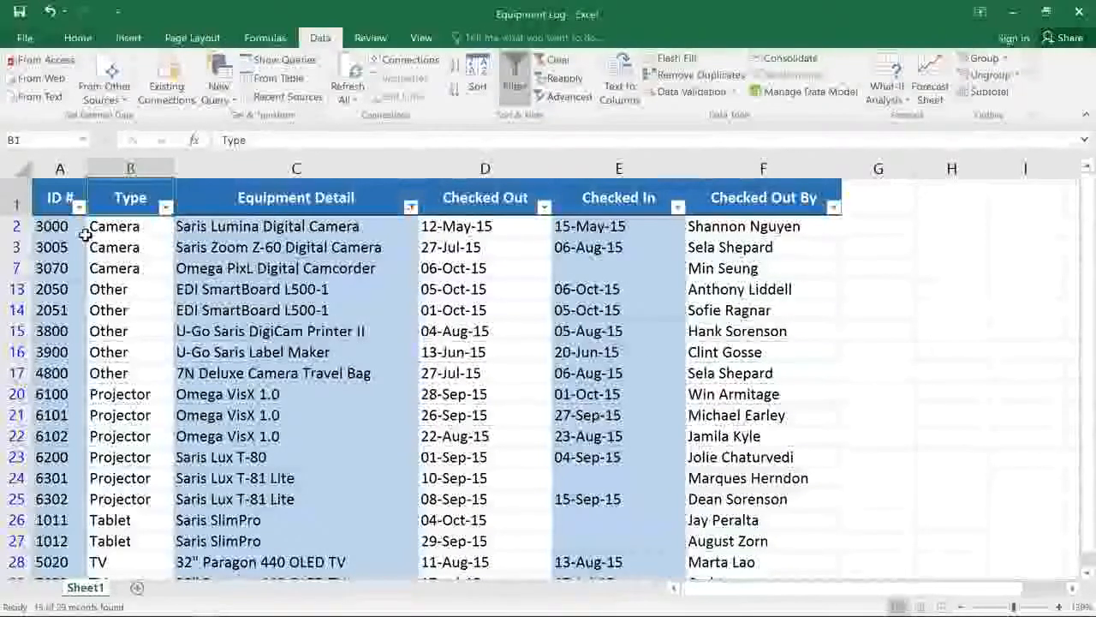
# Apply a number filter to the ID # column for values between 3000 and 6000.
pyautogui.click(78, 208)
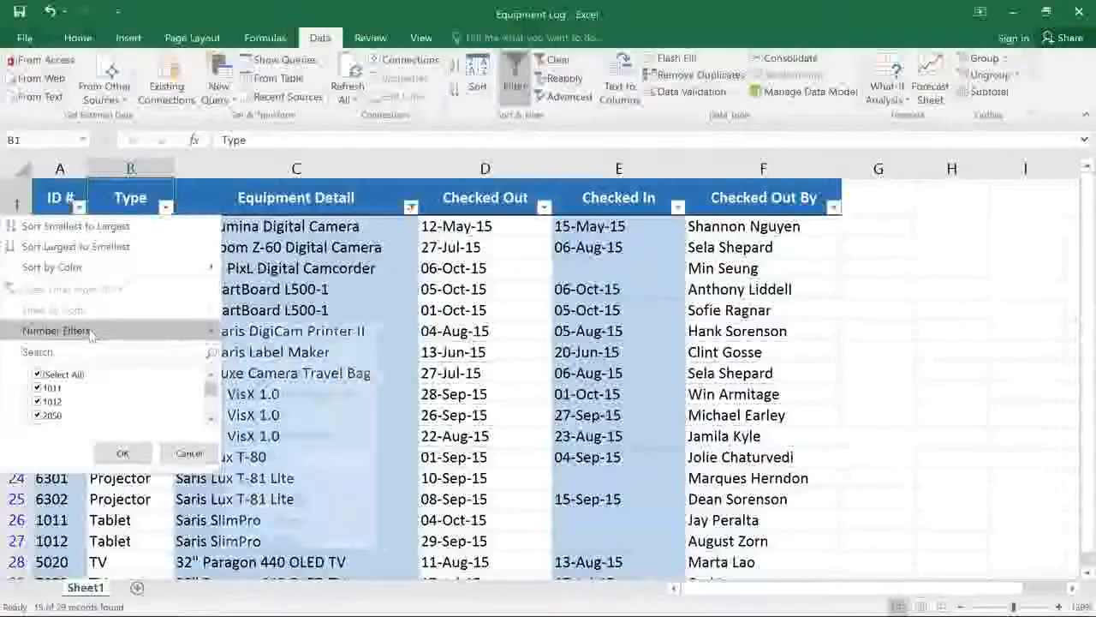
pyautogui.moveTo(92, 335)
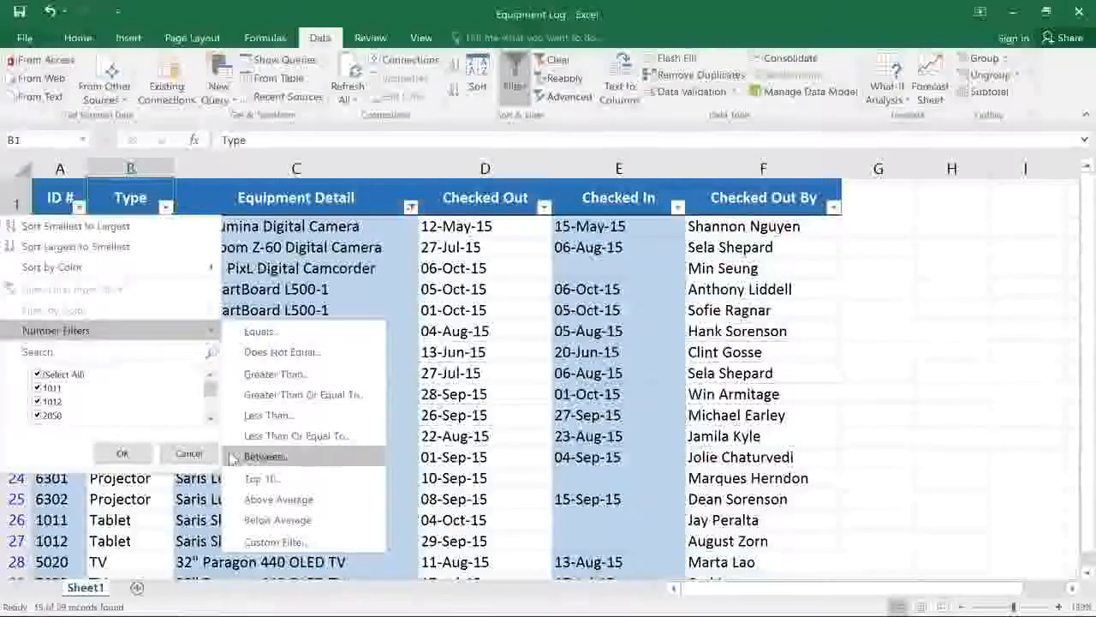
pyautogui.click(257, 457)
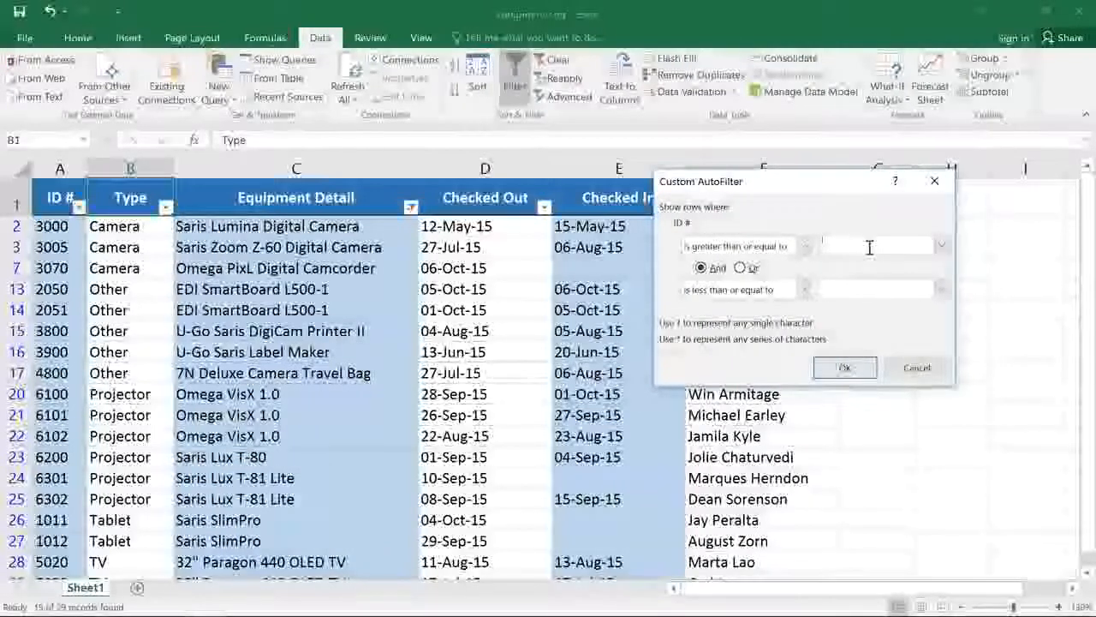
pyautogui.write('3000')
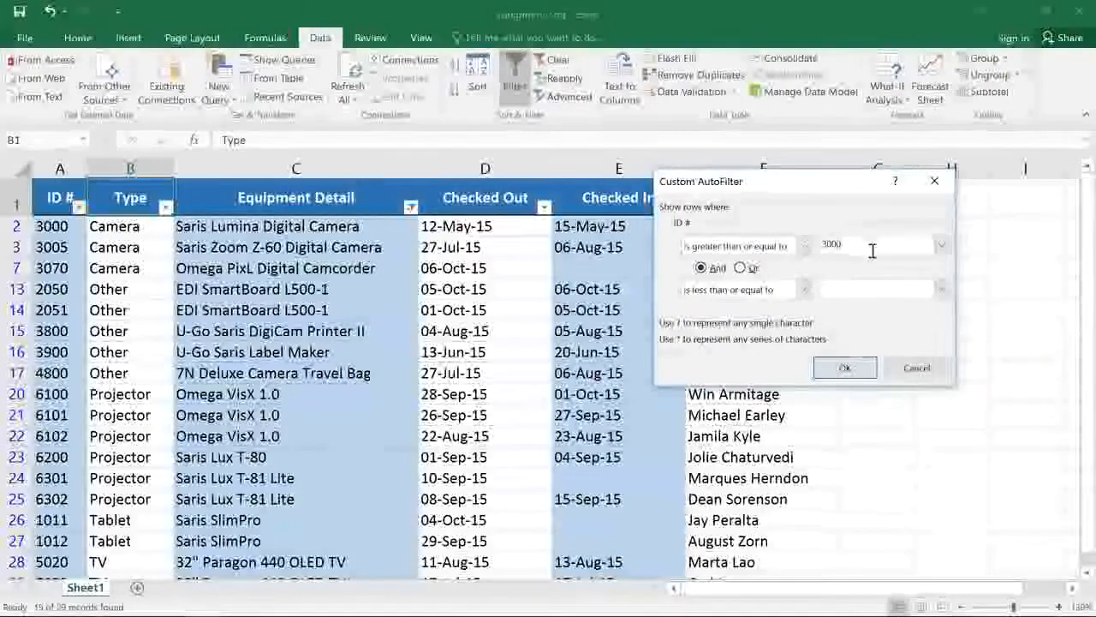
pyautogui.click(870, 292)
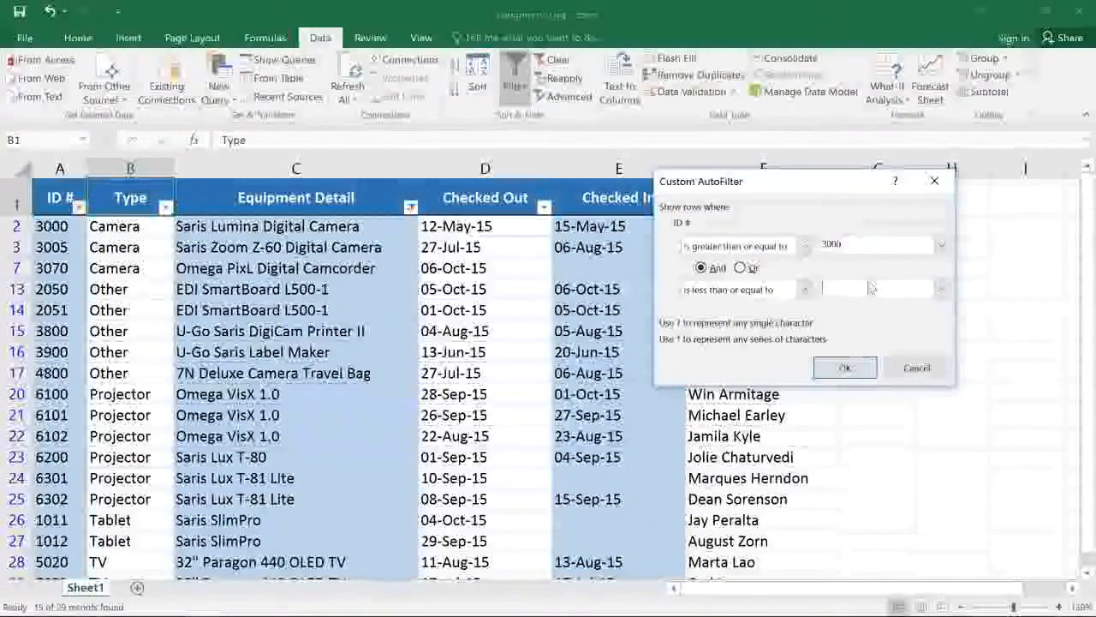
pyautogui.write('6000')
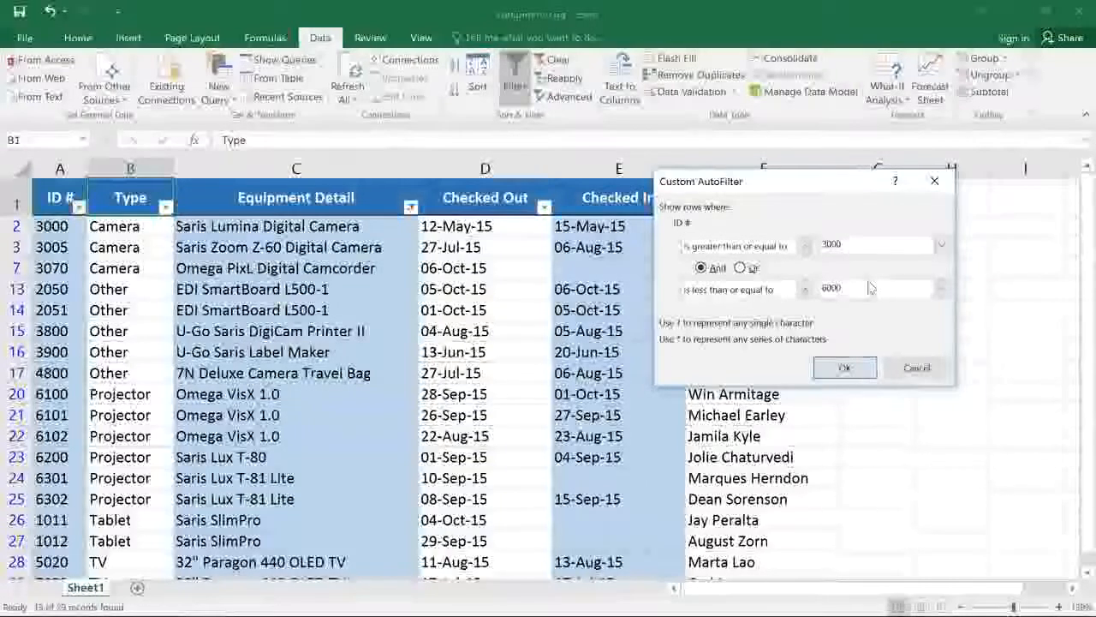
pyautogui.click(845, 367)
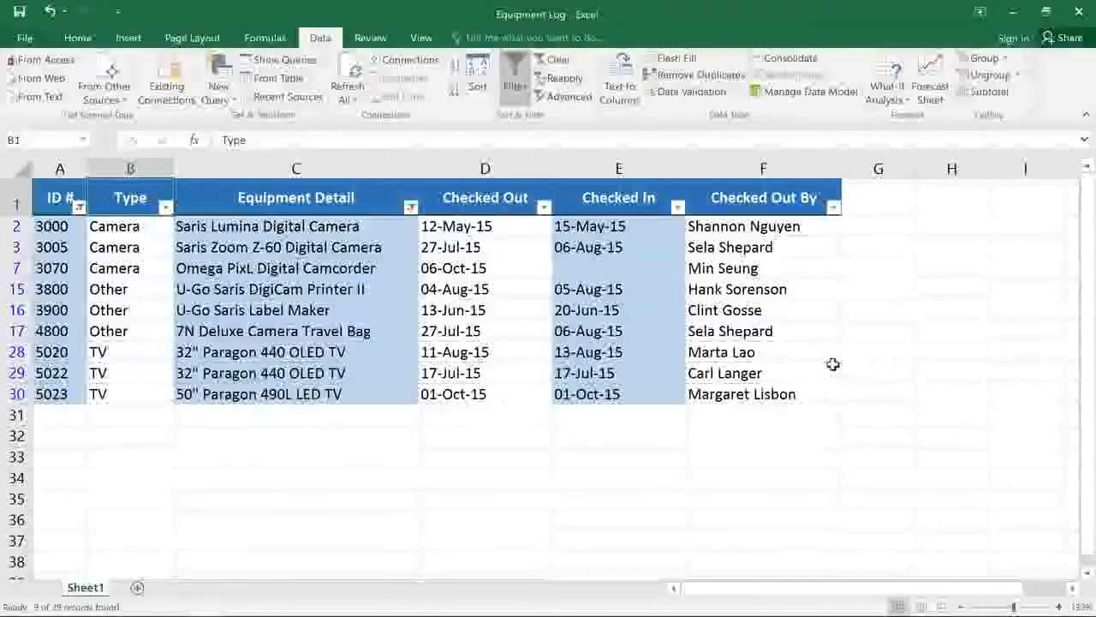
# Start a Between date filter on the Checked Out column with 7/15/15 as the earliest date.
pyautogui.click(544, 207)
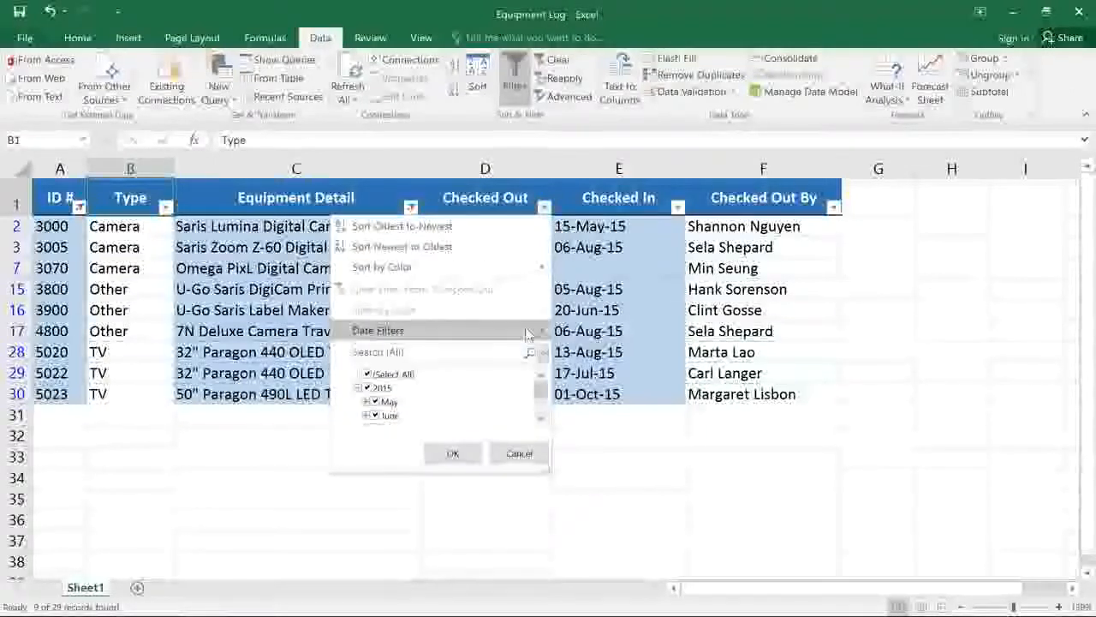
pyautogui.moveTo(528, 334)
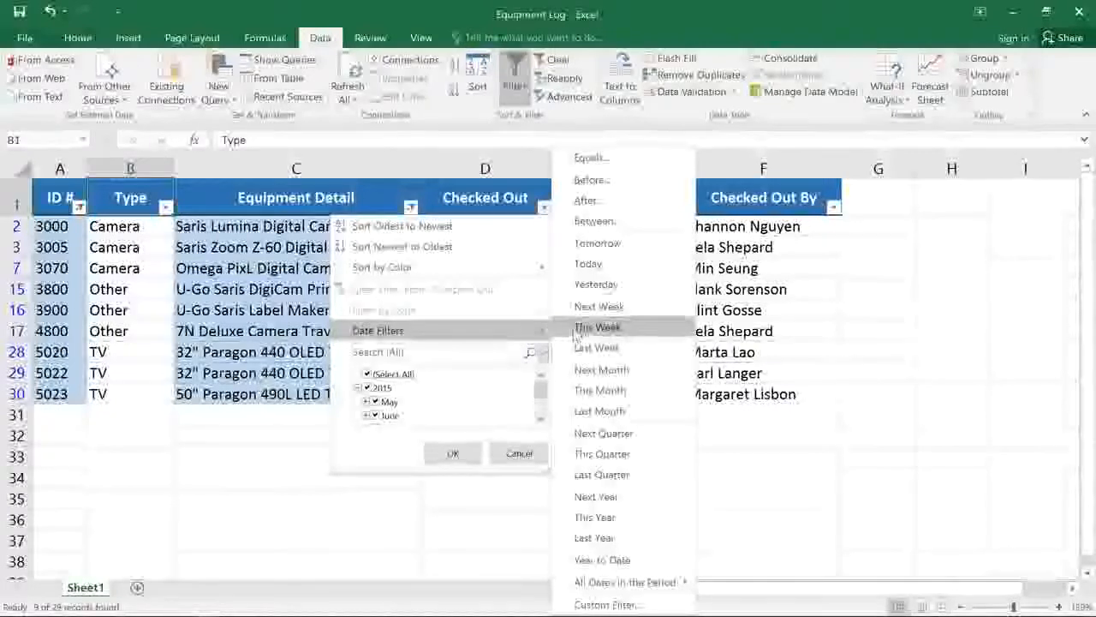
pyautogui.click(591, 221)
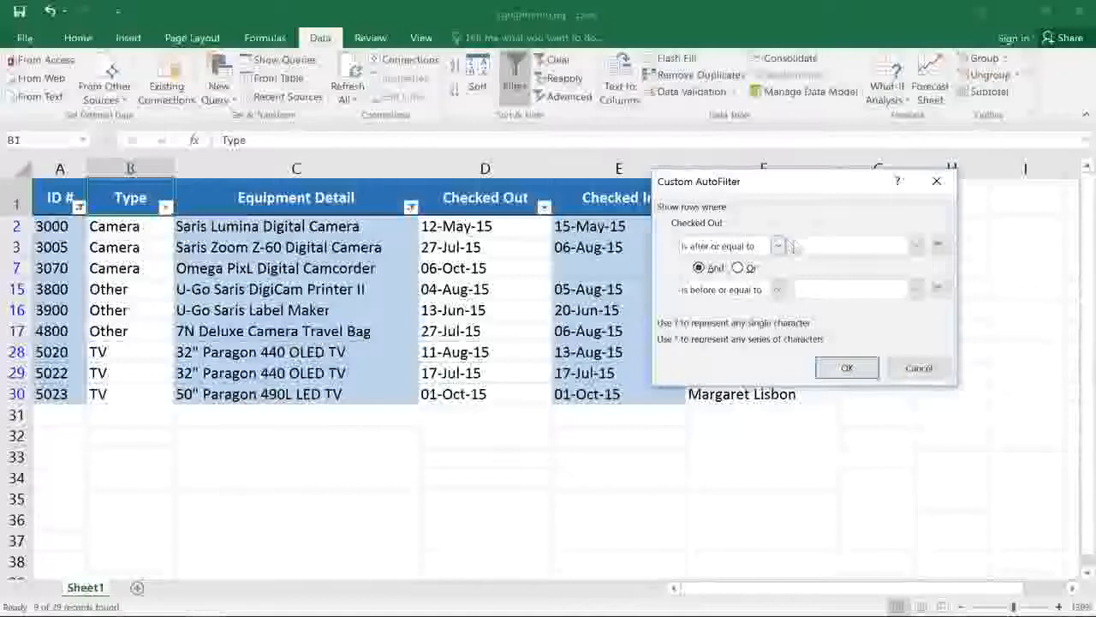
pyautogui.click(938, 245)
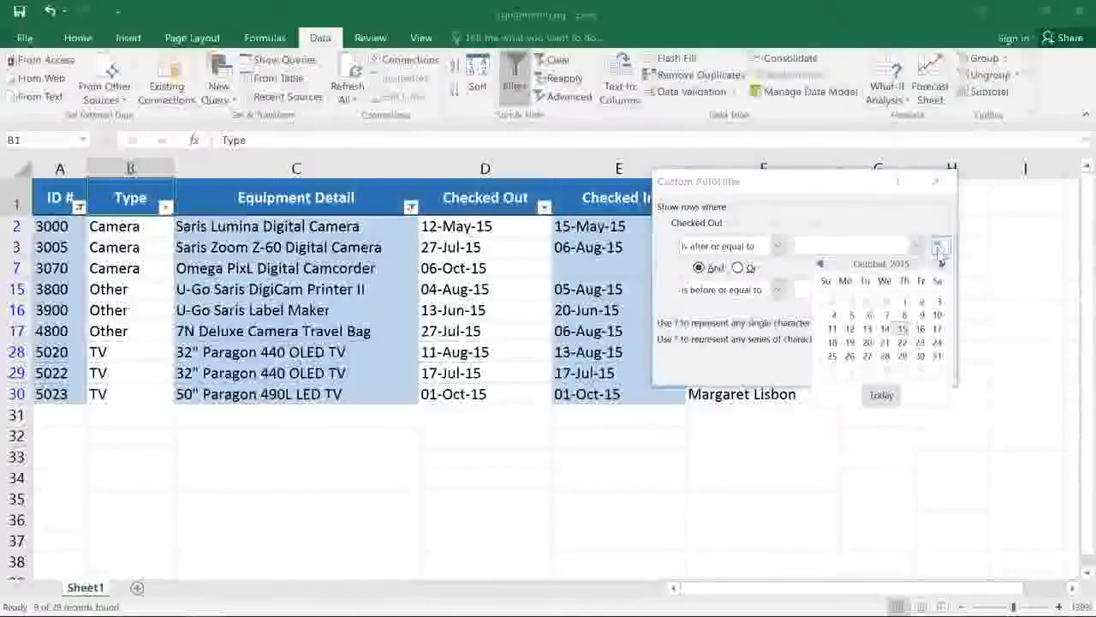
pyautogui.click(820, 264)
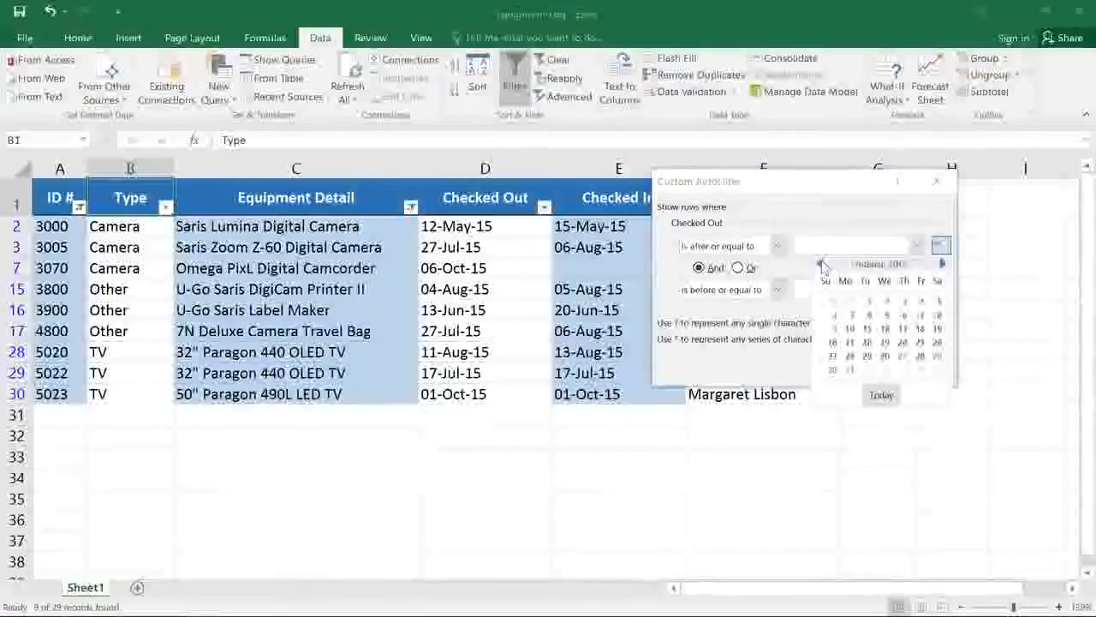
pyautogui.click(820, 265)
pyautogui.click(821, 264)
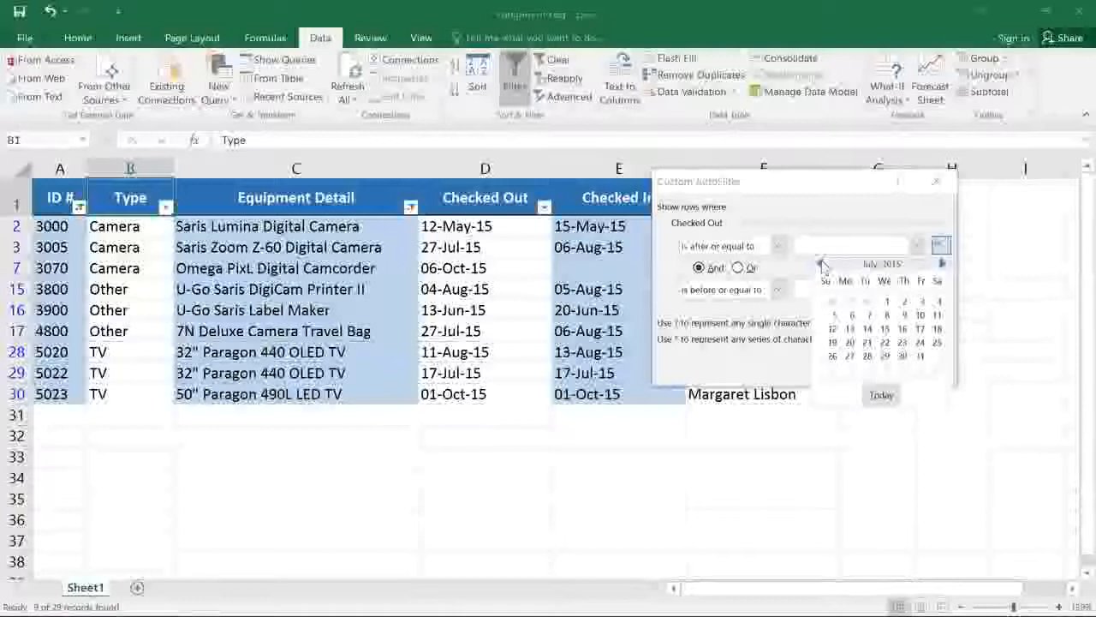
pyautogui.click(884, 329)
# Set the latest Checked Out date to 8/15/15 and apply the date filter.
pyautogui.click(939, 290)
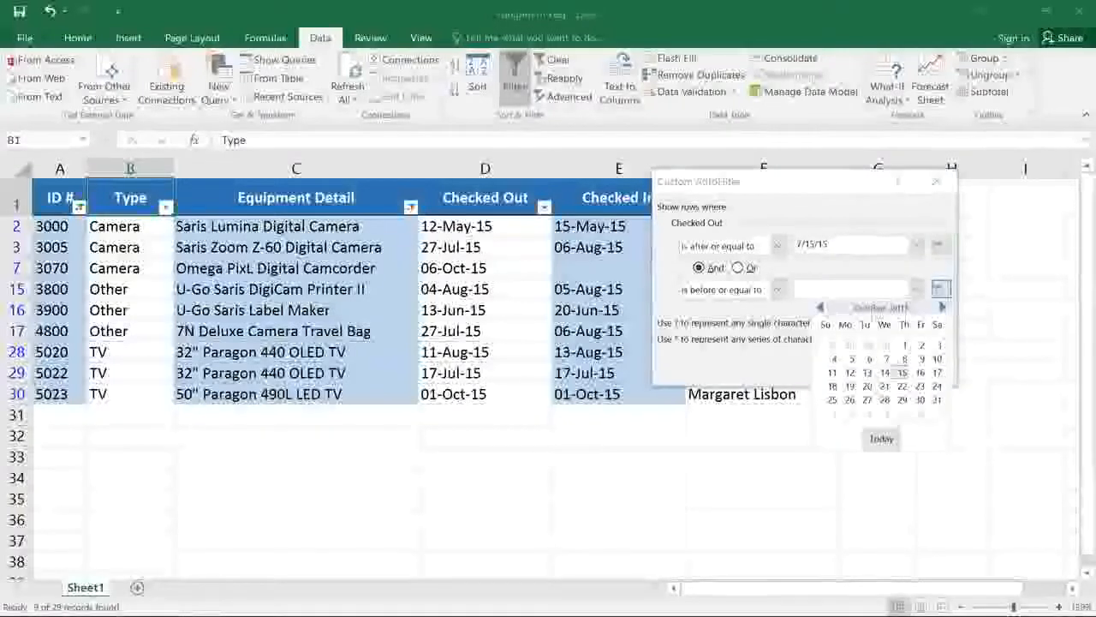
pyautogui.click(820, 306)
pyautogui.click(821, 306)
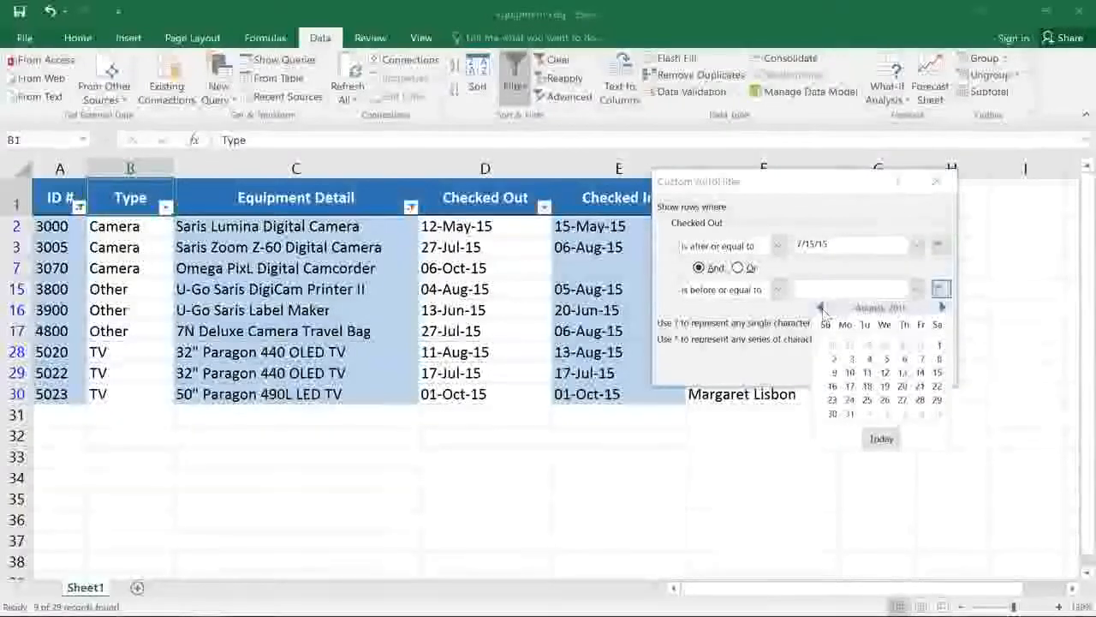
pyautogui.click(937, 372)
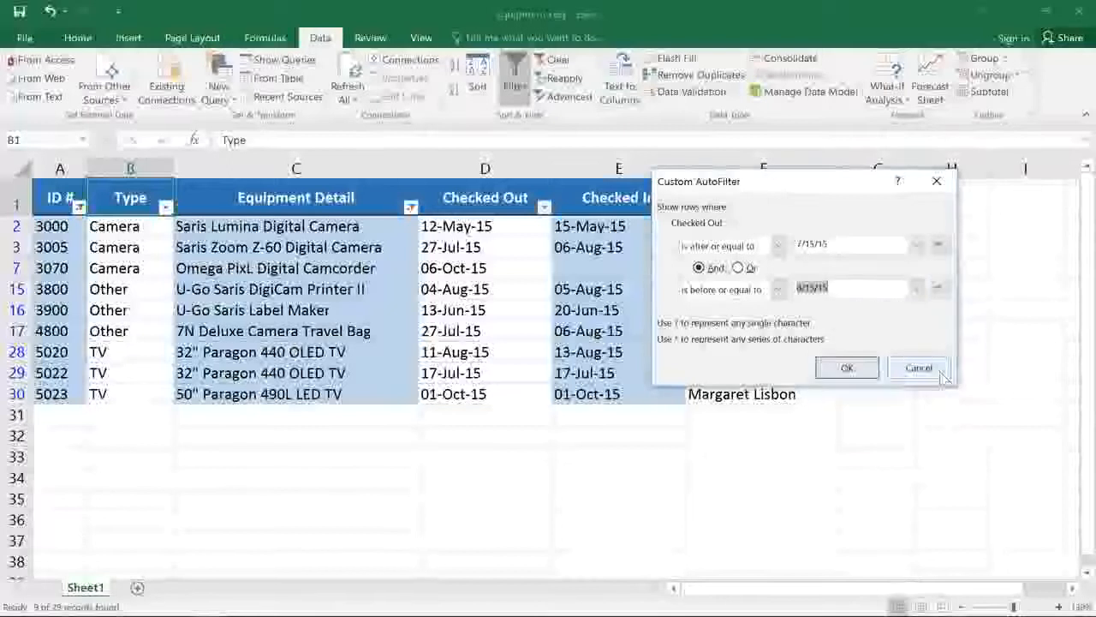
pyautogui.click(857, 370)
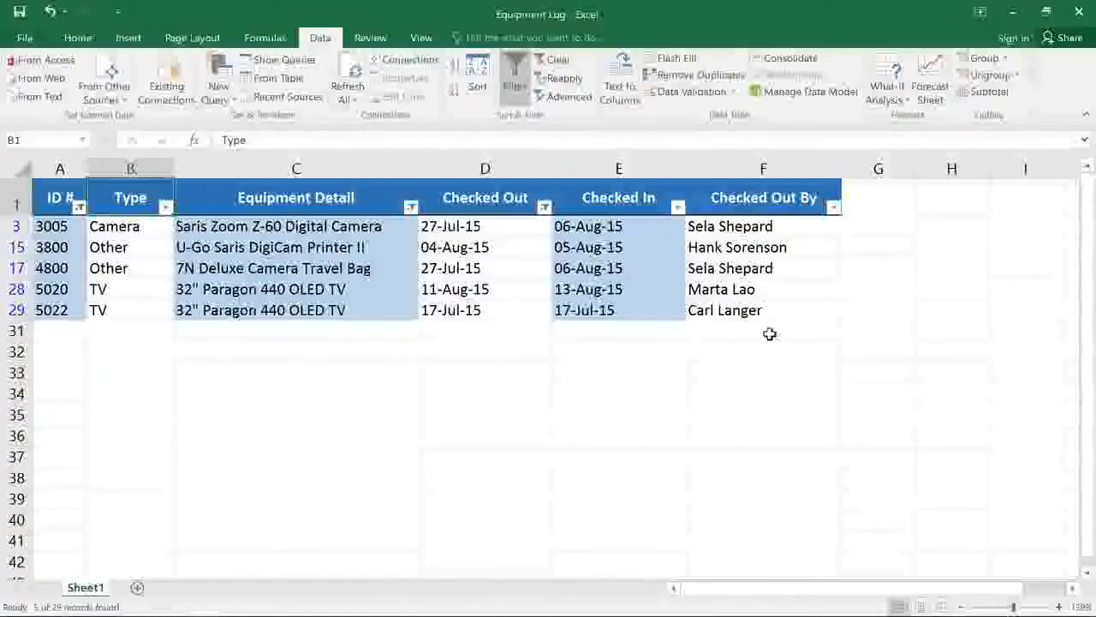
# Clear all filters from the equipment log and turn off filtering for its header row.
pyautogui.click(558, 62)
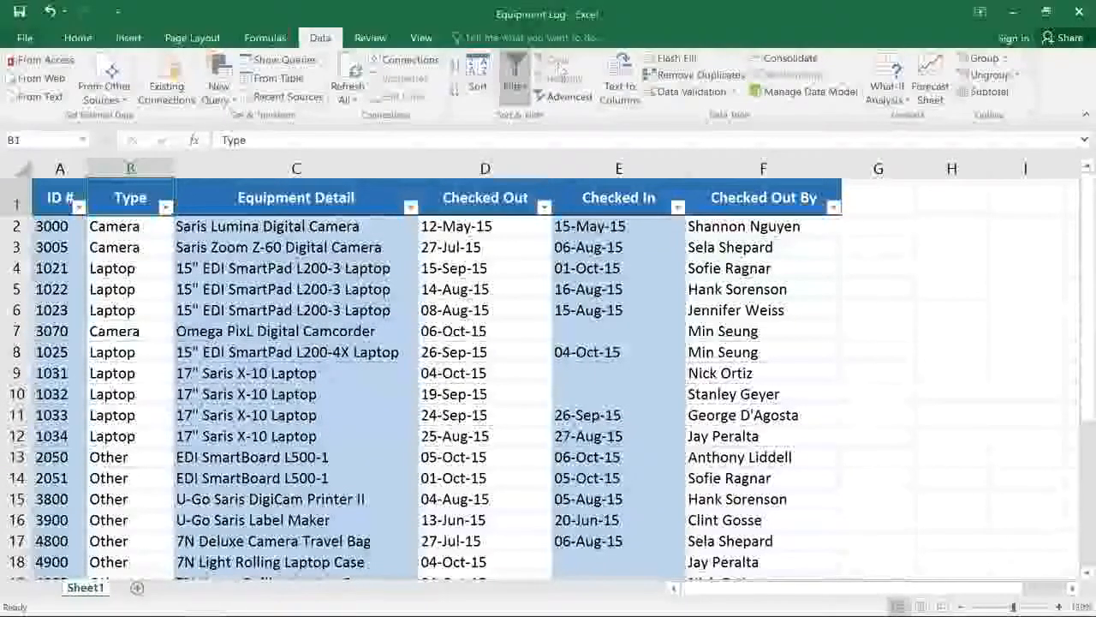
pyautogui.click(515, 81)
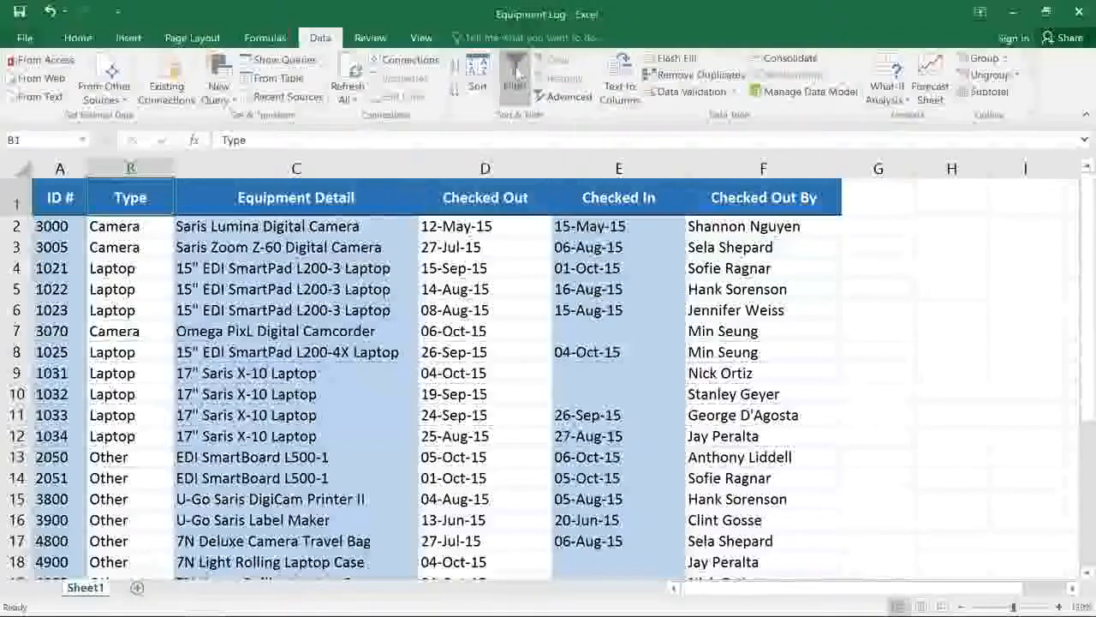